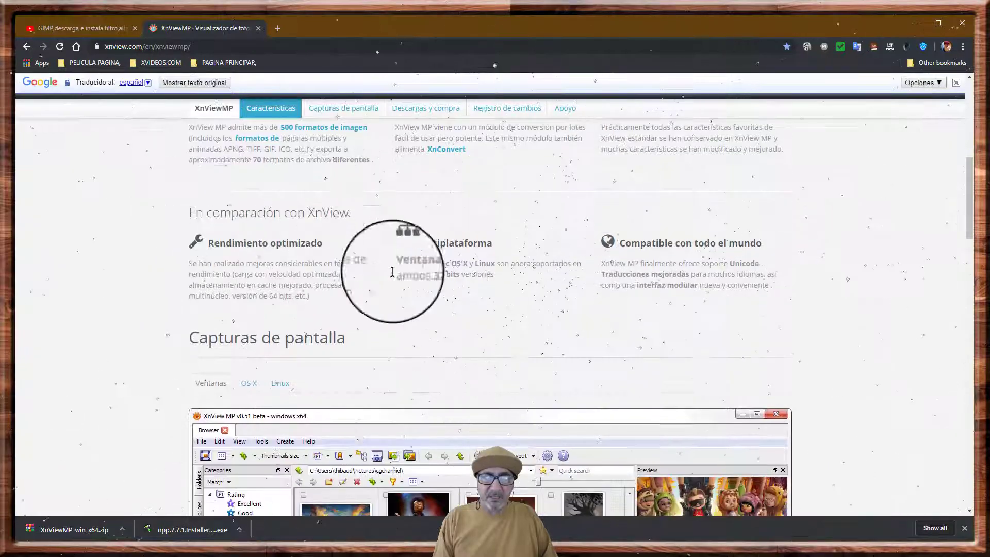
Download the 64-bit Windows setup installer from the XnViewMP downloads section.
scroll(449, 285, down, 11)
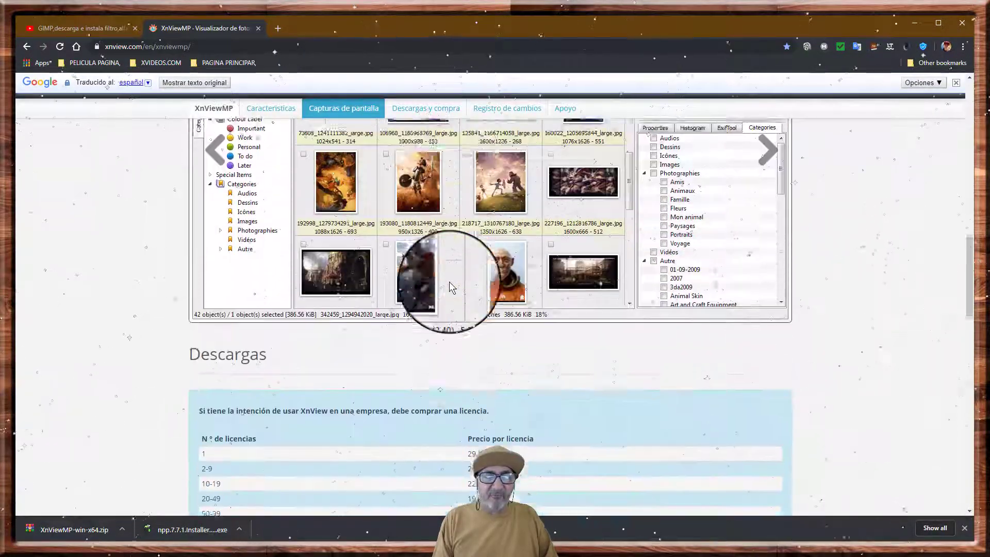
scroll(450, 282, down, 1)
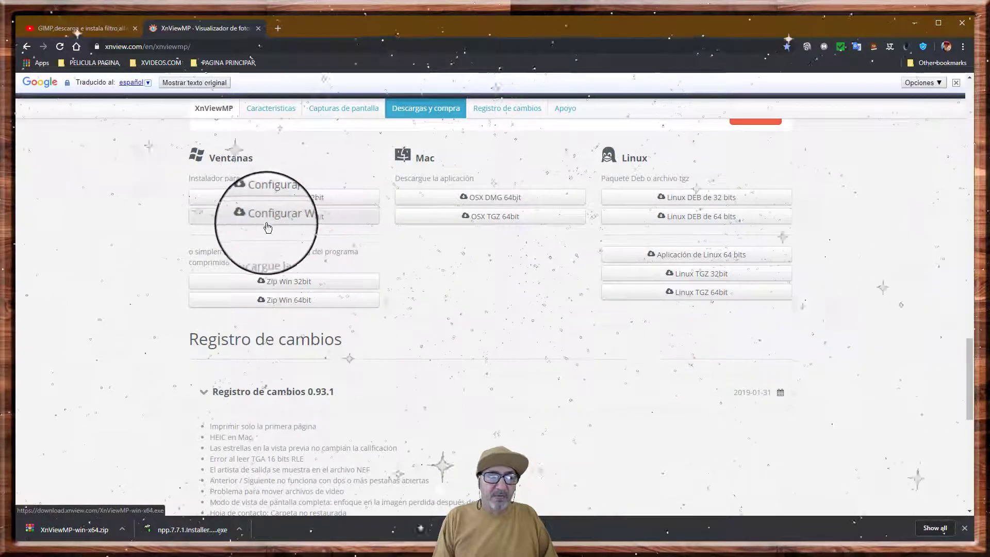
mouse_move(265, 222)
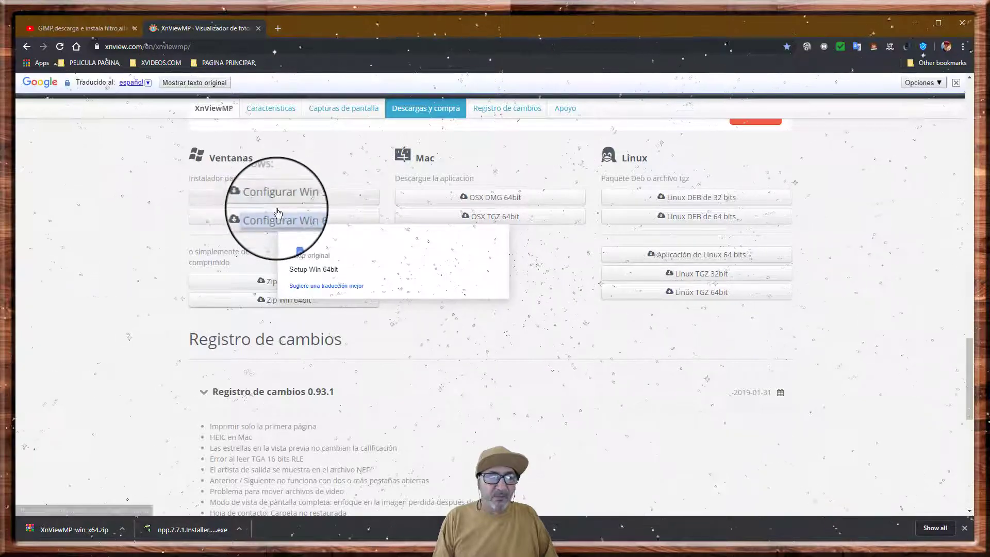
click(310, 222)
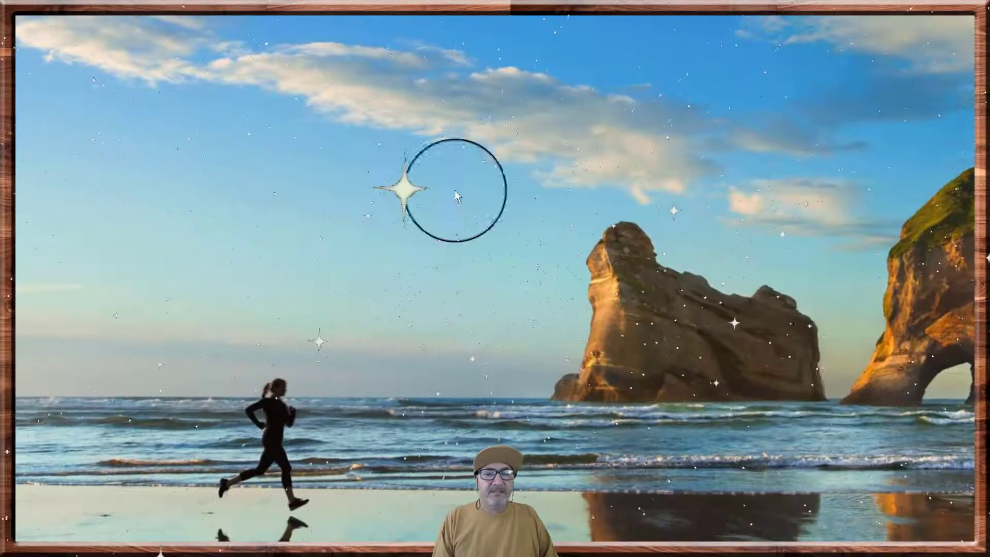
Move the XnViewMP-win-x64 installer from the Downloads folder to the desktop and show the desktop.
key(super+e)
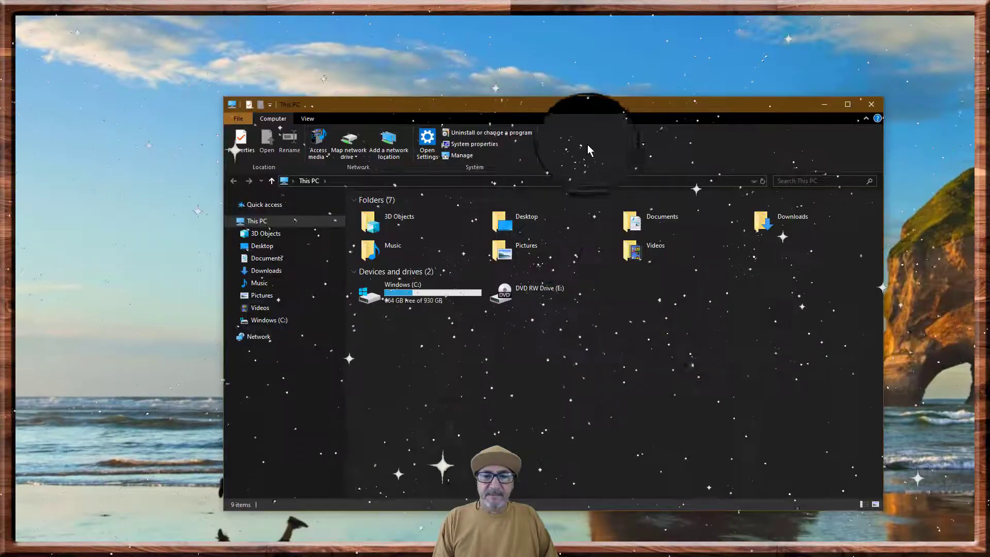
drag(574, 108, 696, 87)
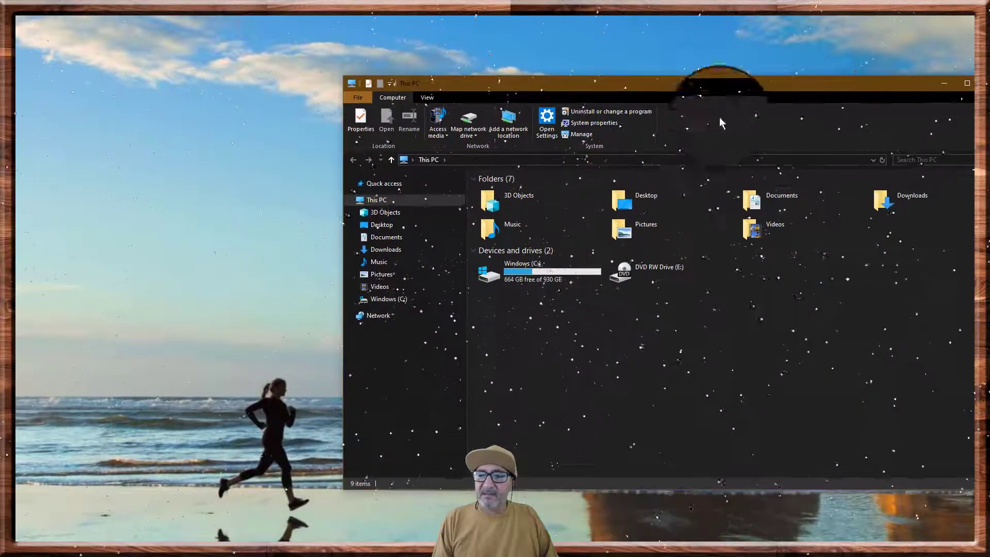
double_click(899, 200)
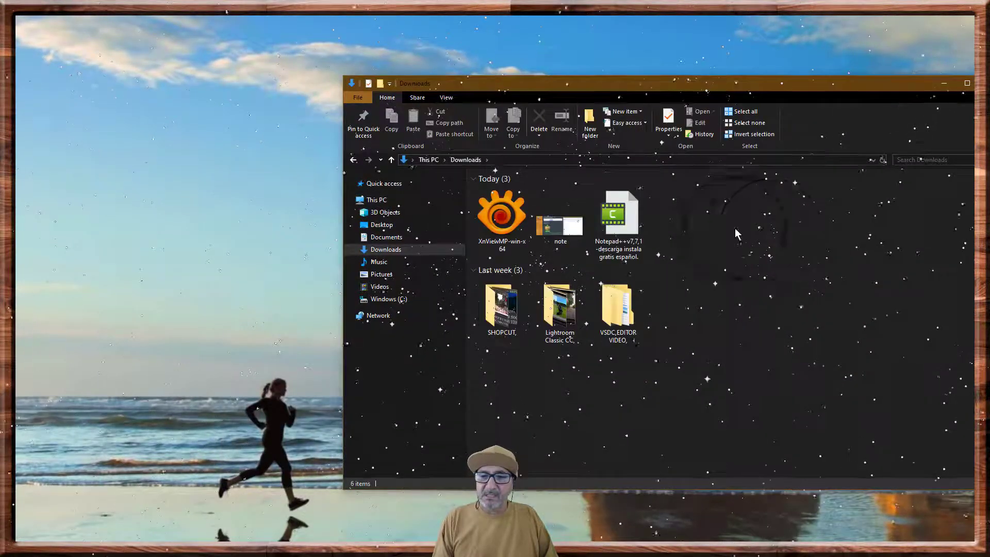
drag(498, 211, 231, 268)
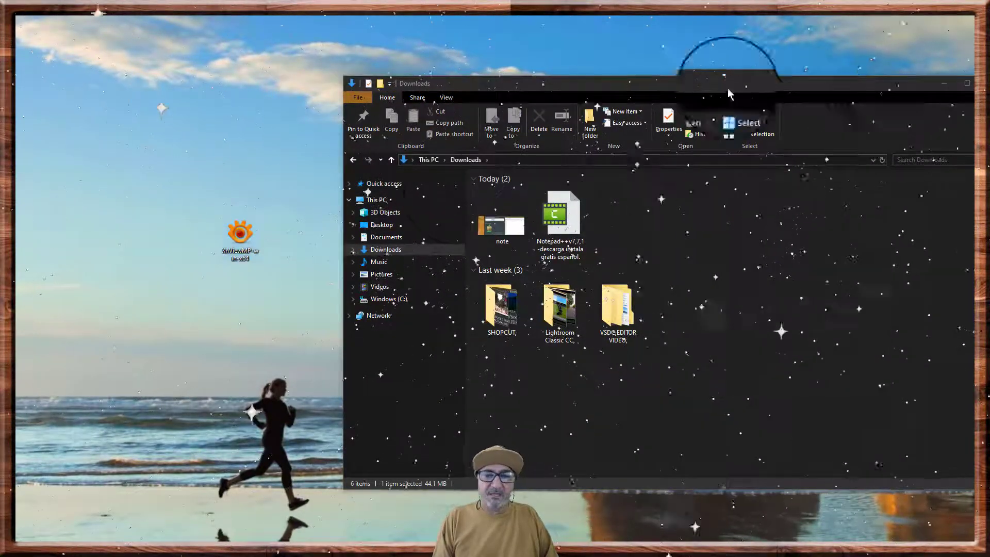
click(829, 145)
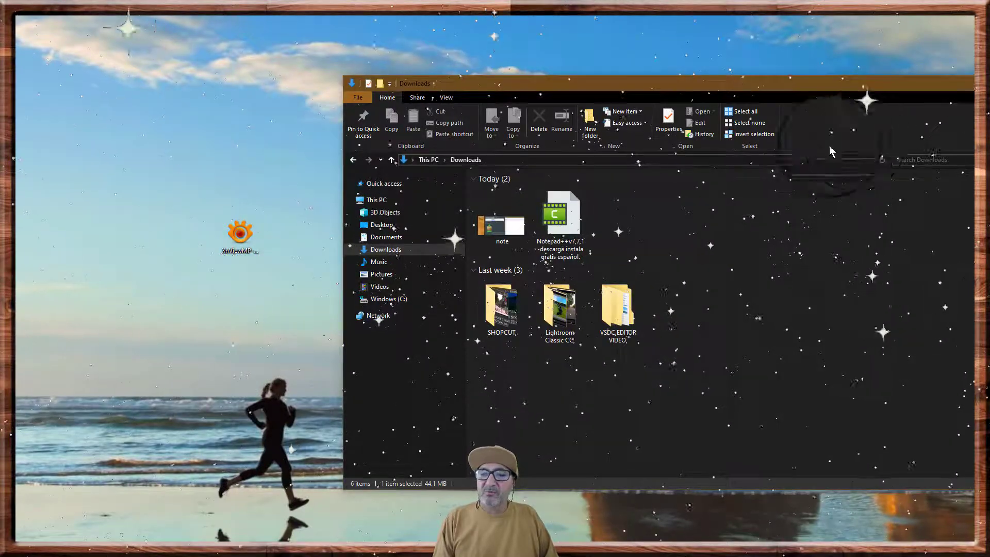
key(super+d)
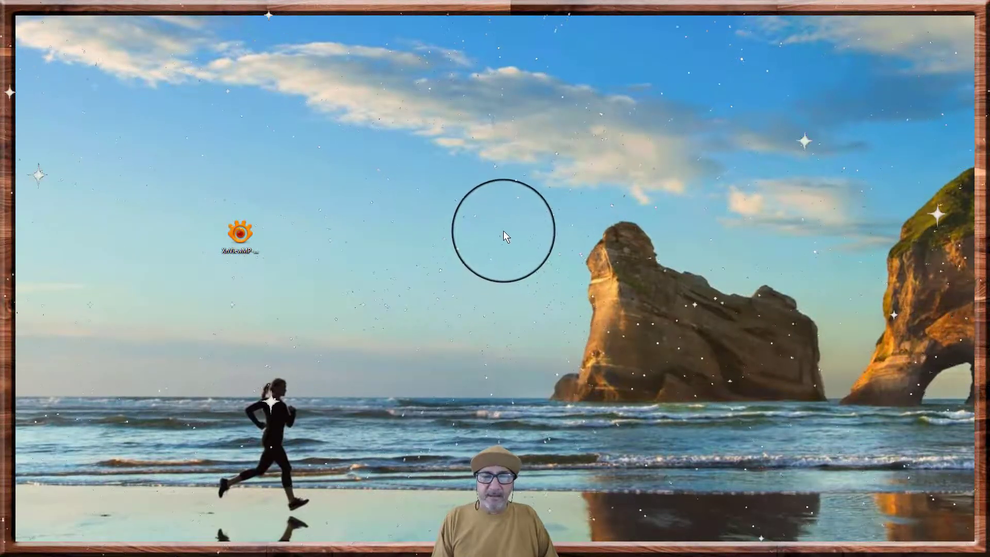
Run the XnViewMP installer from the desktop as administrator with Español as the setup language.
right_click(245, 238)
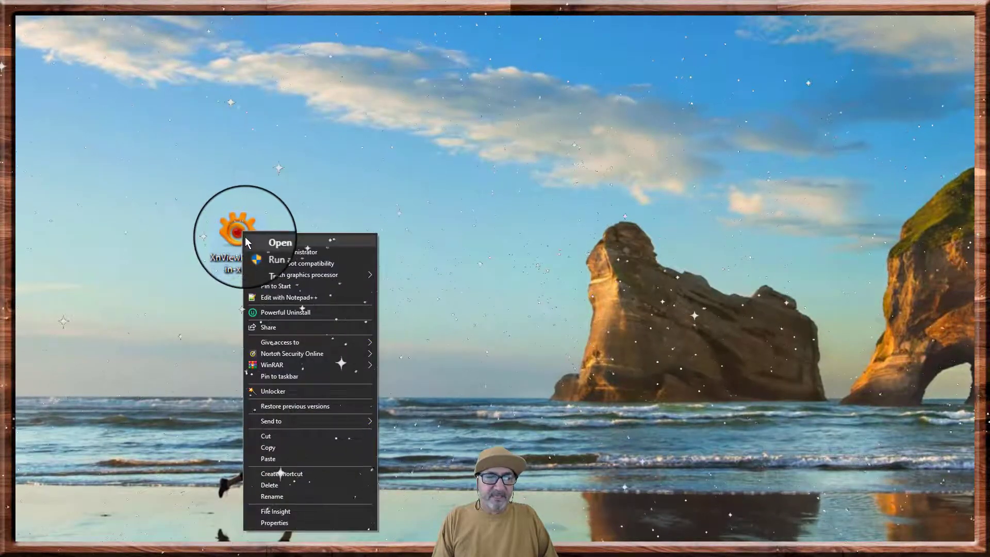
click(266, 252)
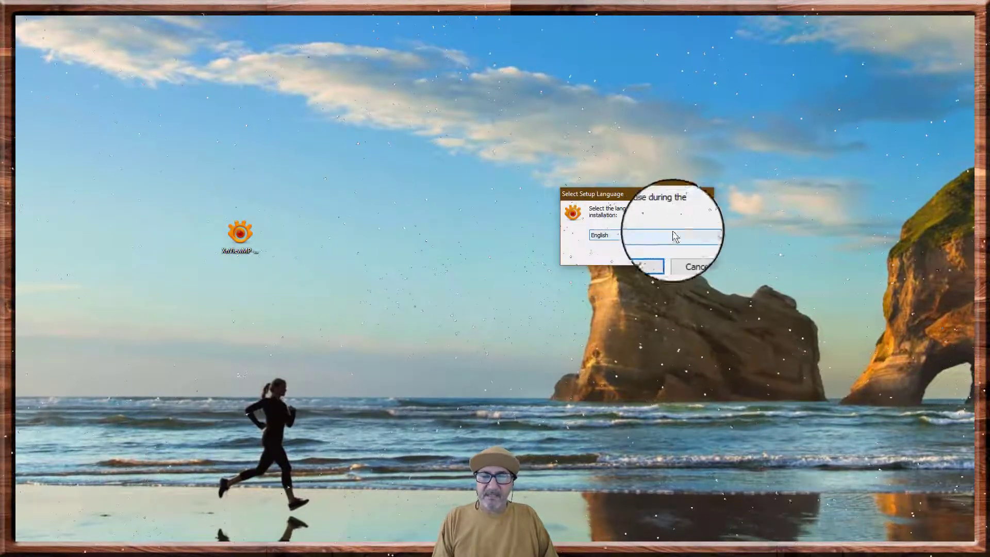
drag(643, 191, 453, 116)
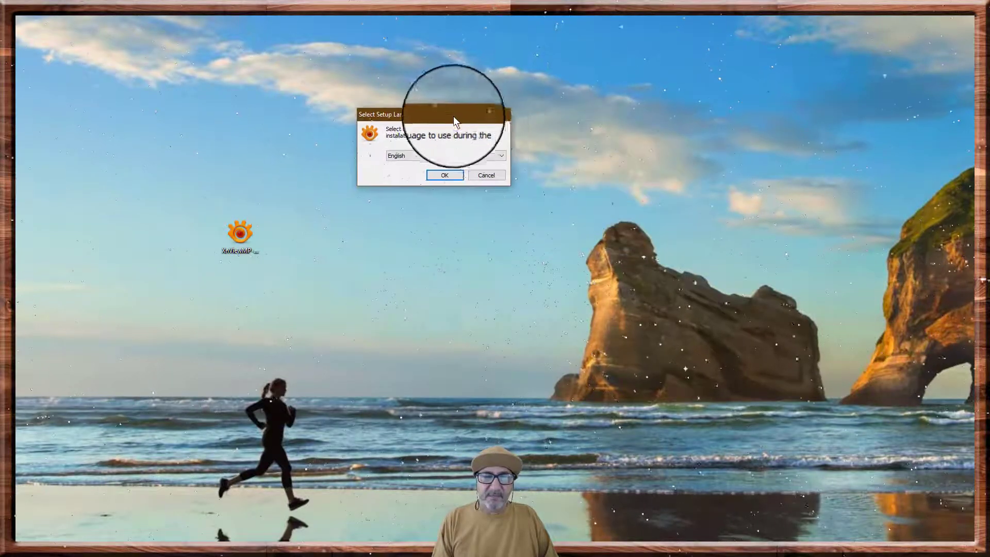
click(500, 155)
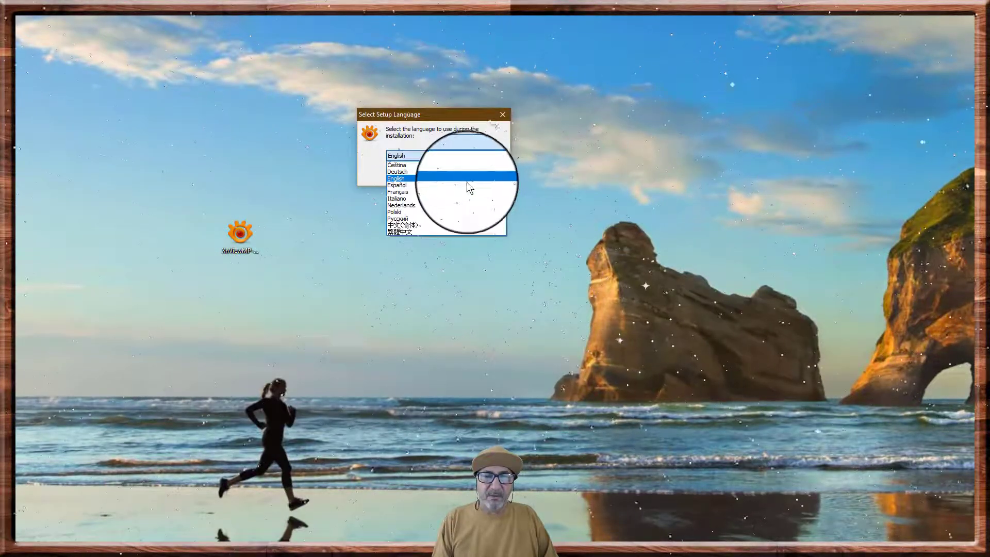
click(439, 185)
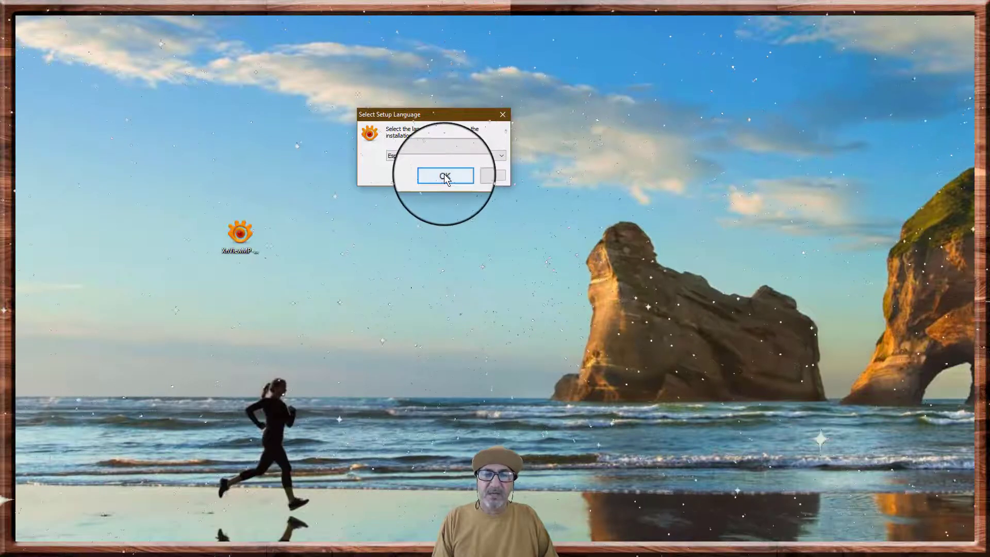
click(444, 174)
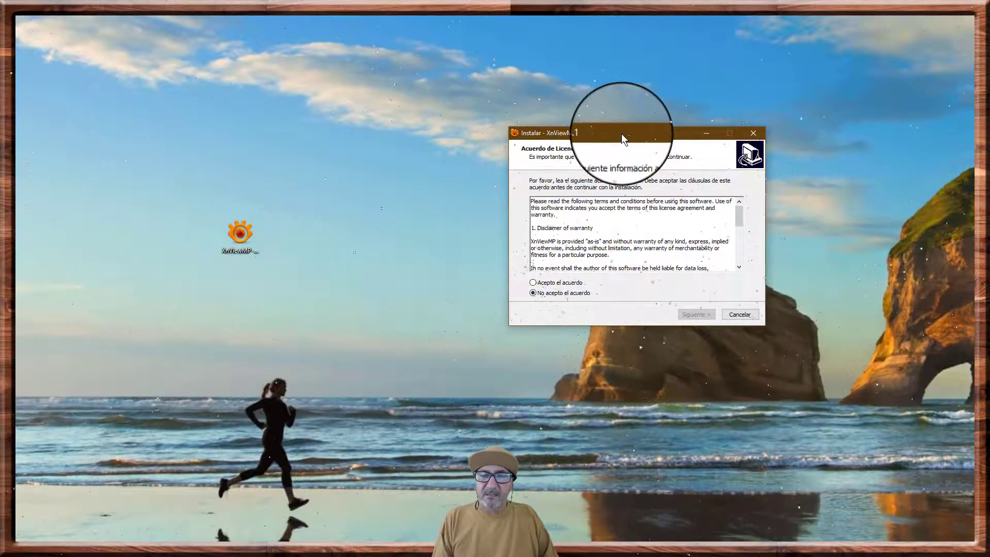
Accept the licence agreement and keep the default destination folder and start menu settings for XnViewMP.
drag(621, 135, 437, 105)
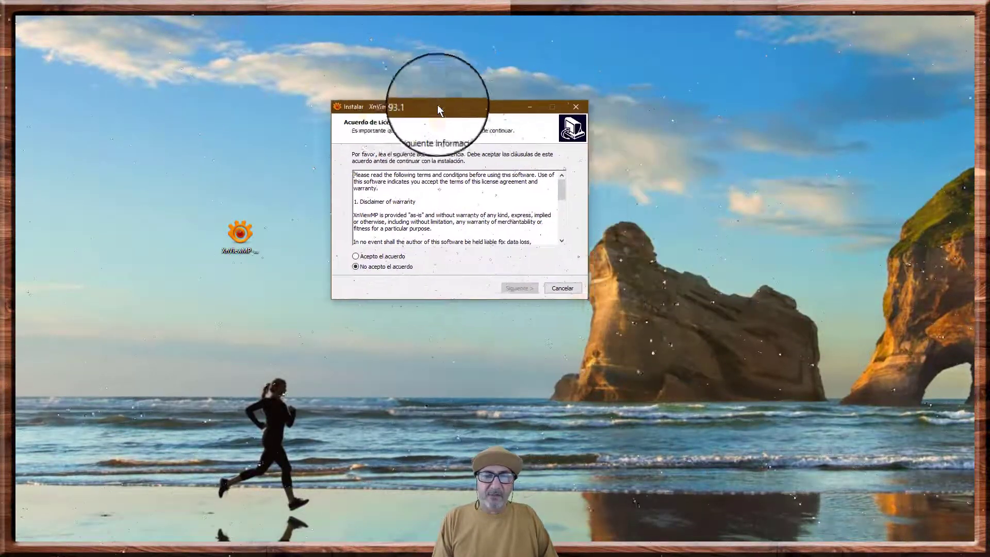
click(349, 253)
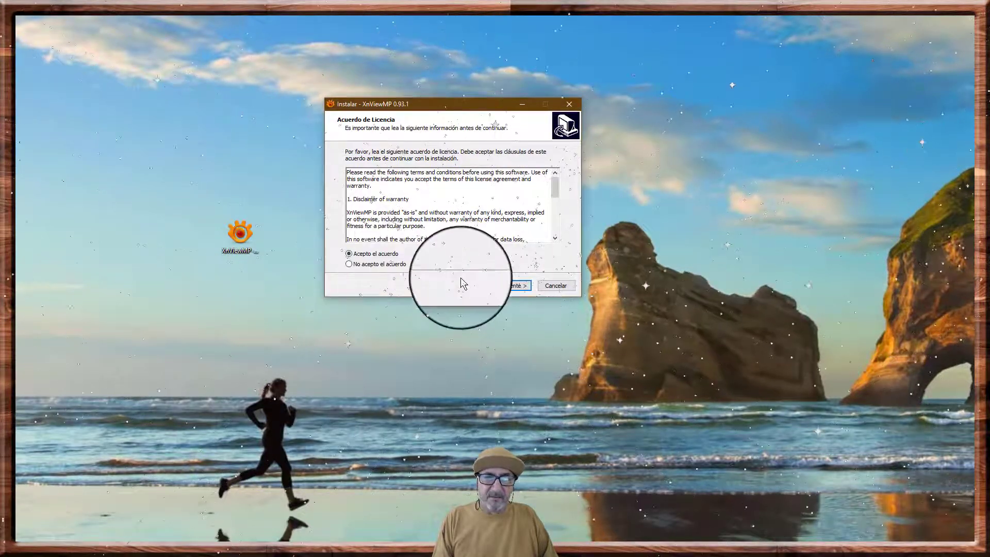
click(511, 287)
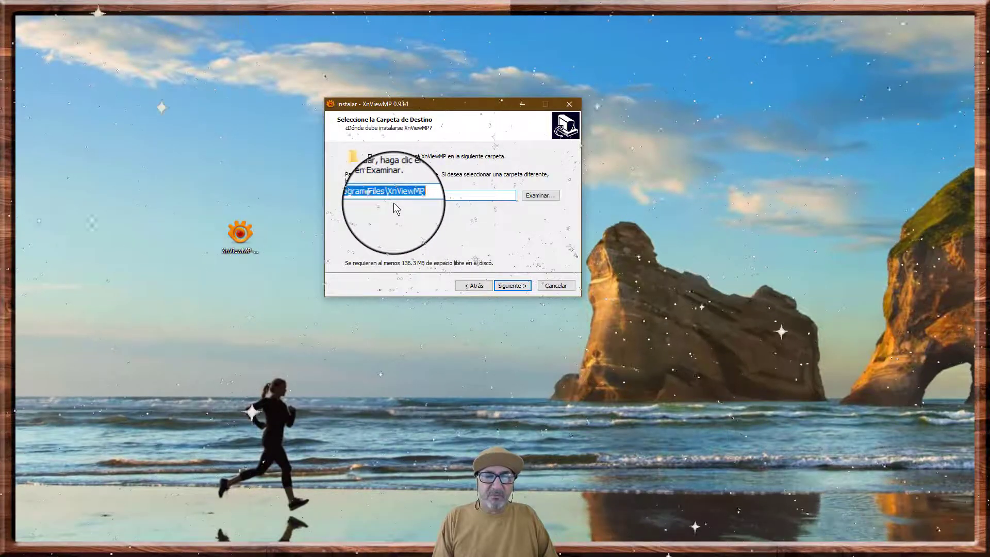
click(510, 286)
click(509, 286)
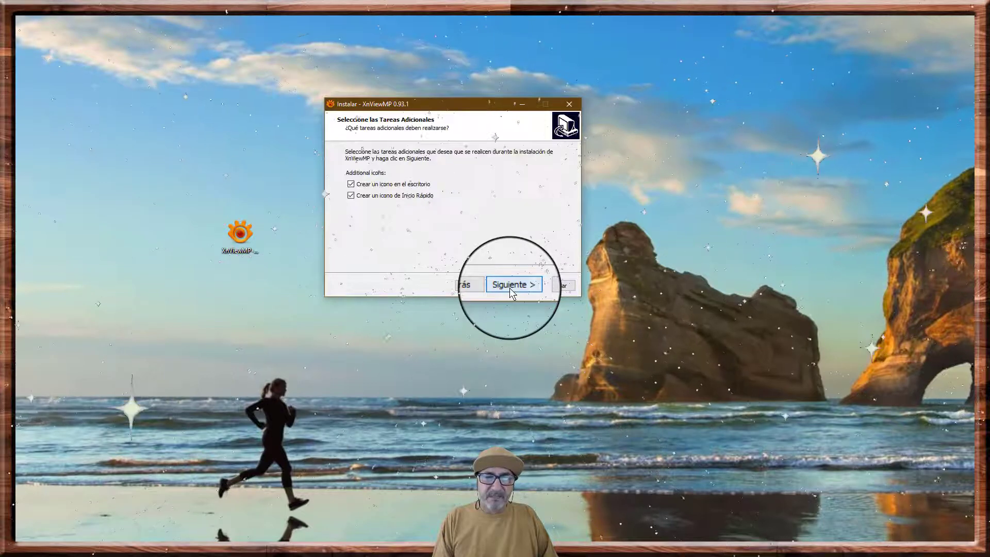
Install XnViewMP without the Quick Launch icon and finish the setup with Visit website disabled.
click(351, 196)
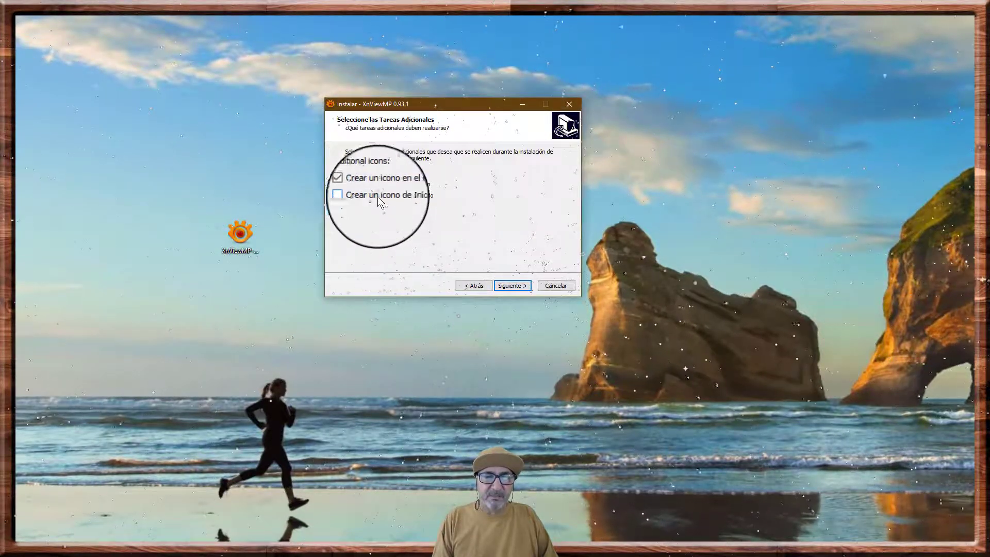
click(509, 283)
click(509, 282)
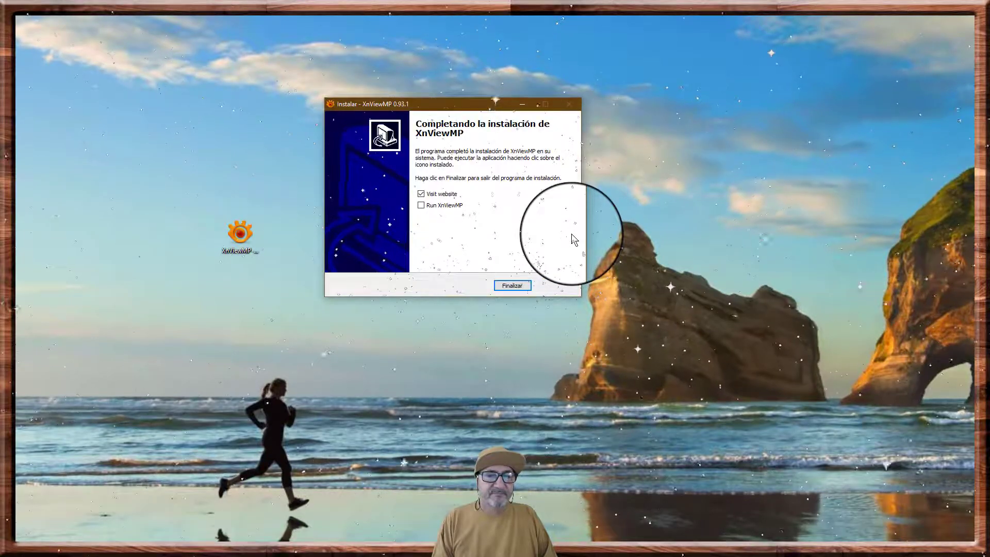
click(420, 194)
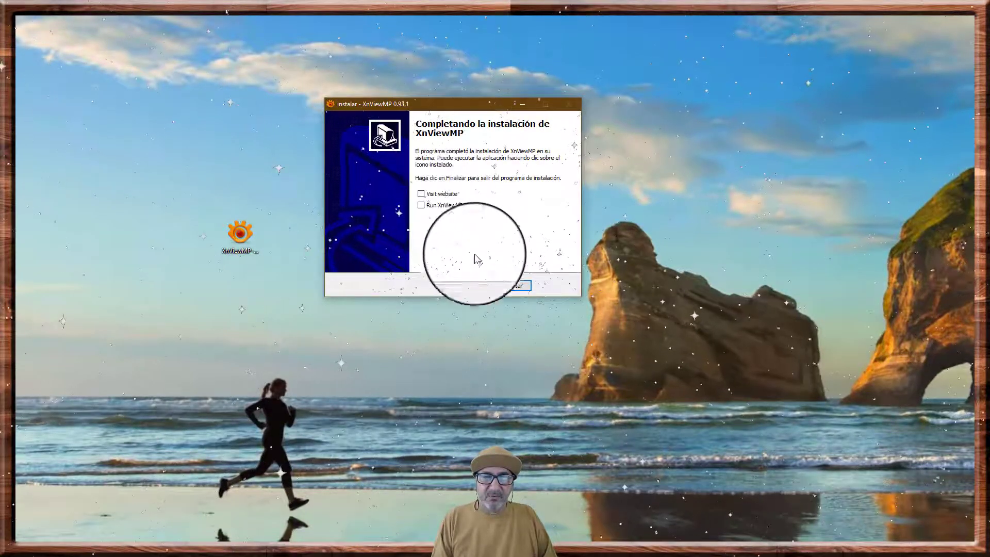
click(509, 287)
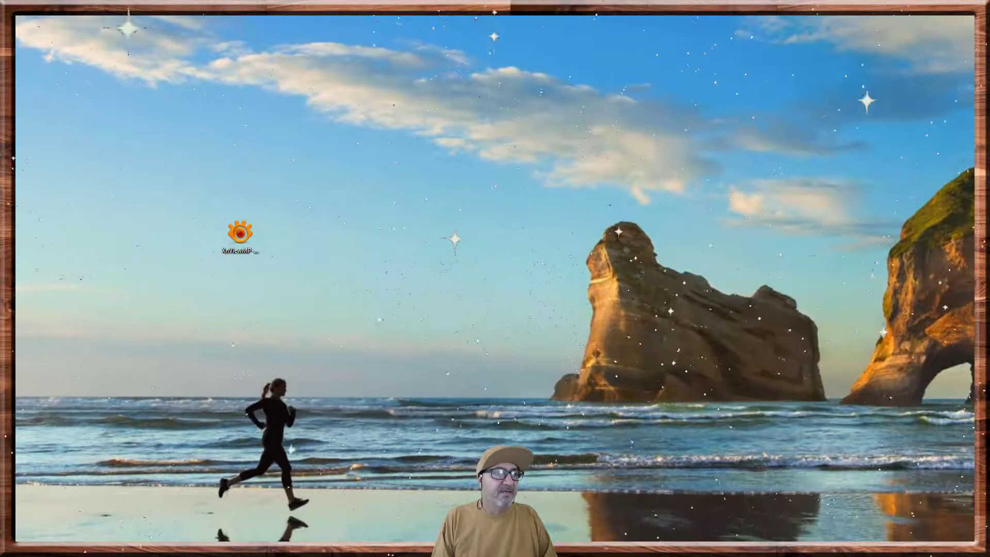
Place the XnViewMP shortcut beside the installer on the desktop, open it and enlarge its window to fill the screen.
drag(490, 240, 433, 236)
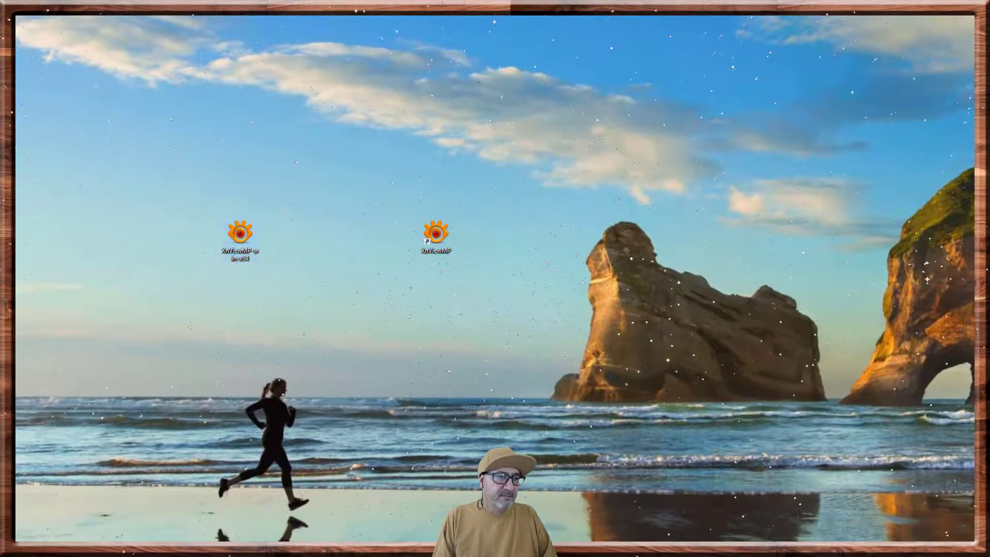
right_click(425, 231)
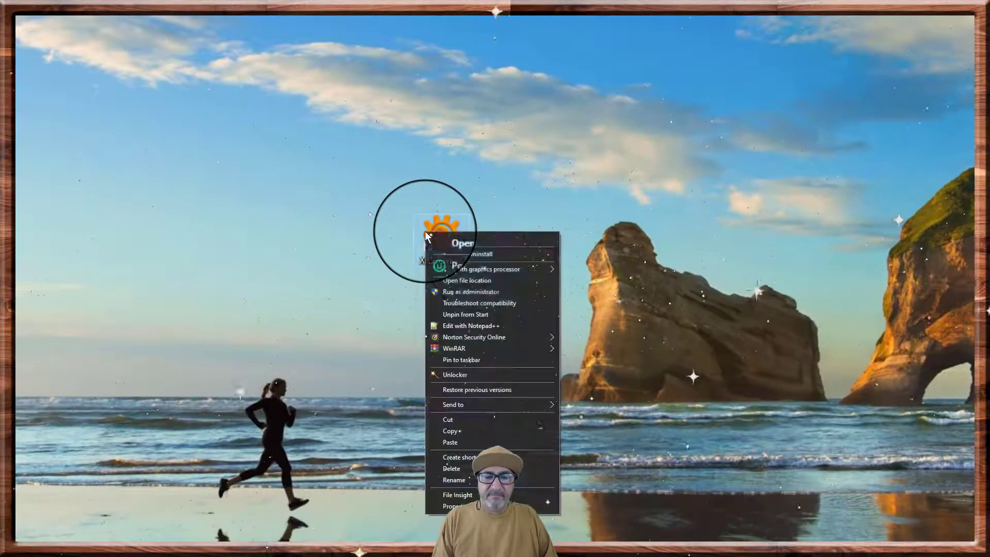
click(475, 239)
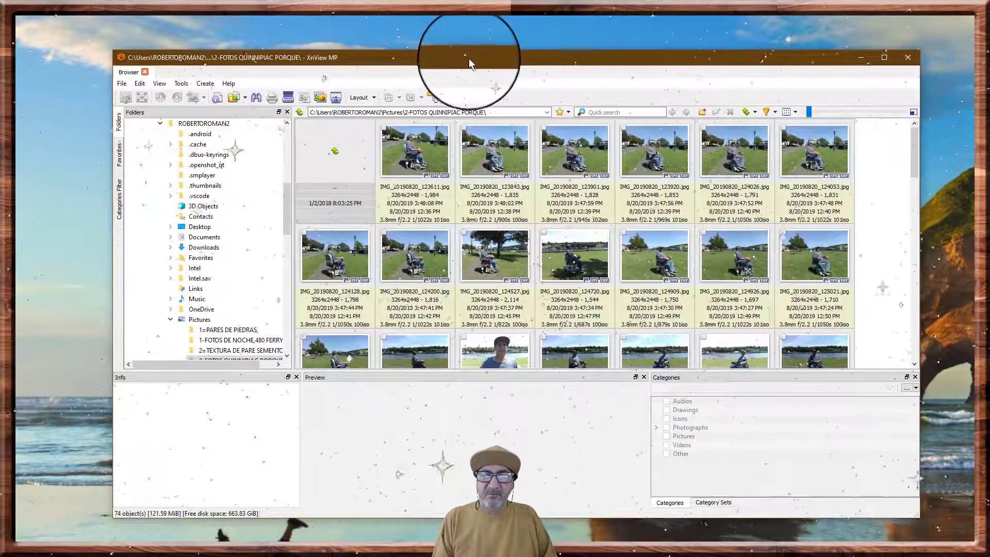
drag(474, 60, 524, 81)
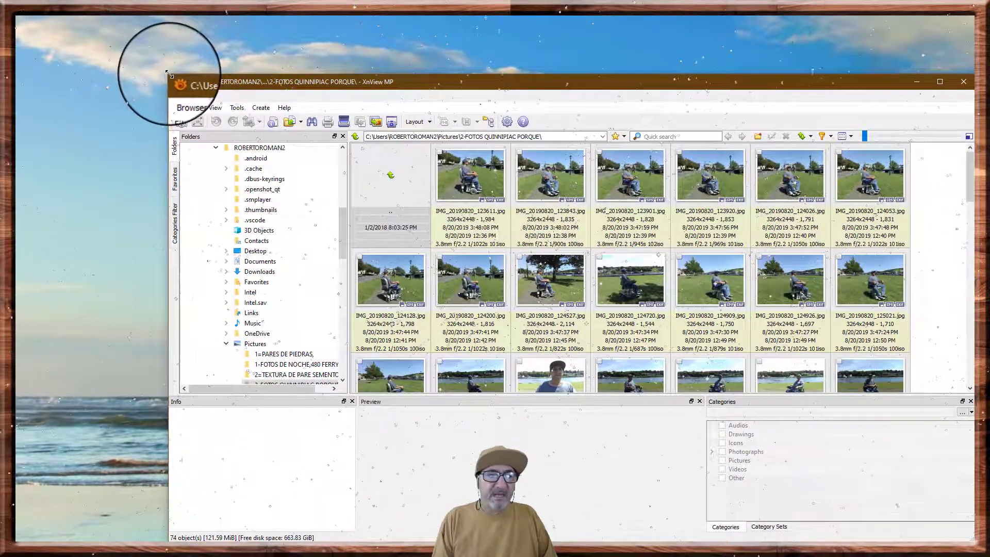
drag(160, 72, 18, 17)
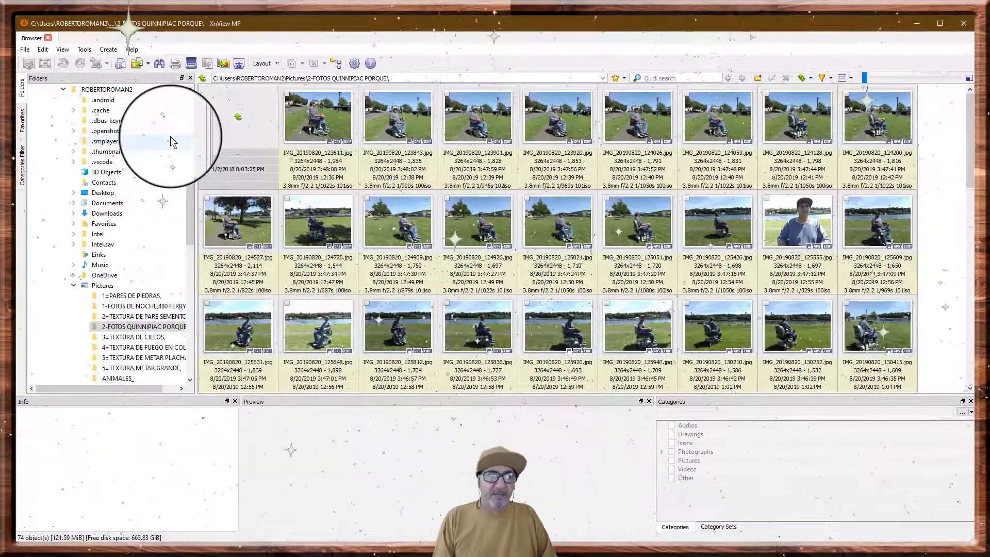
Collapse the folder tree to its top level and expand This PC and its Pictures folder.
scroll(175, 155, down, 2)
scroll(154, 178, up, 6)
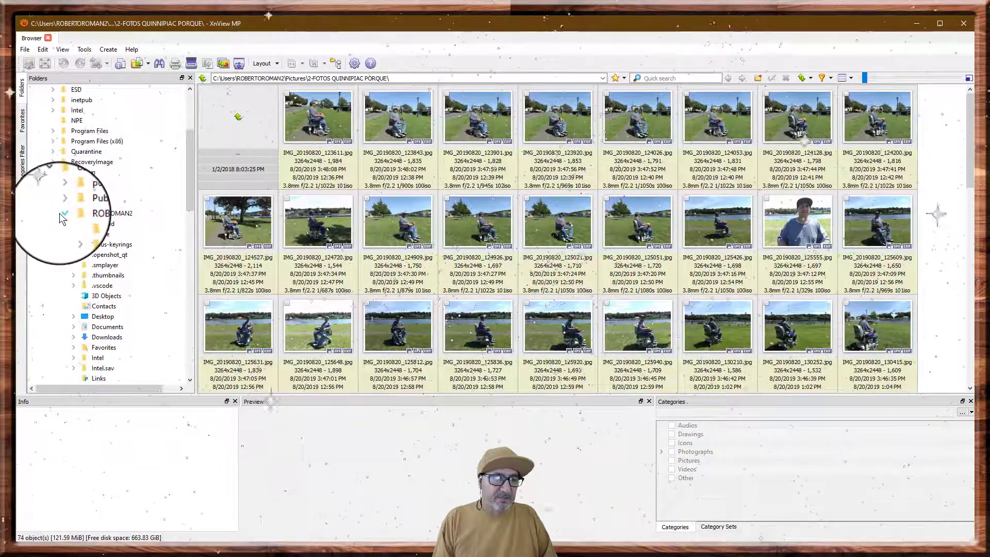
click(60, 213)
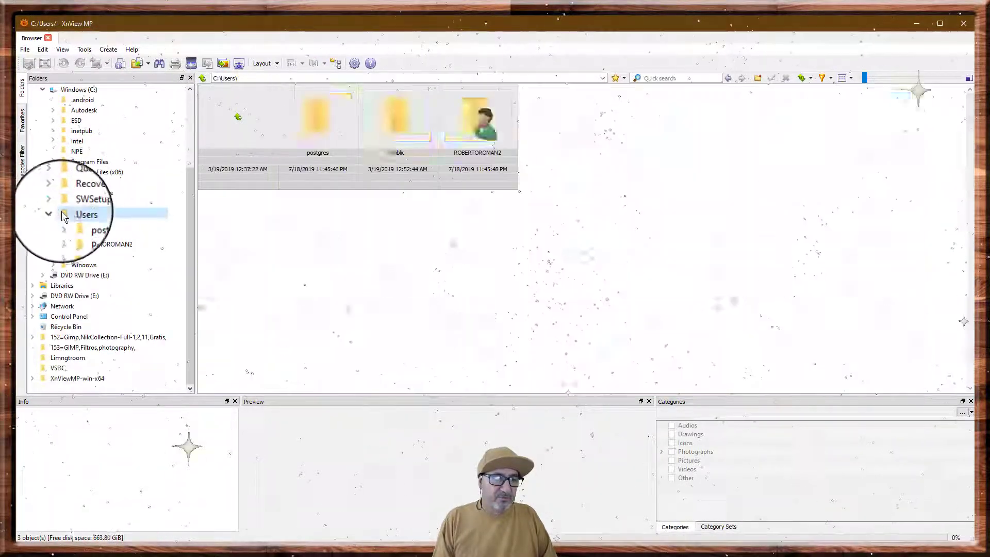
click(42, 120)
click(33, 112)
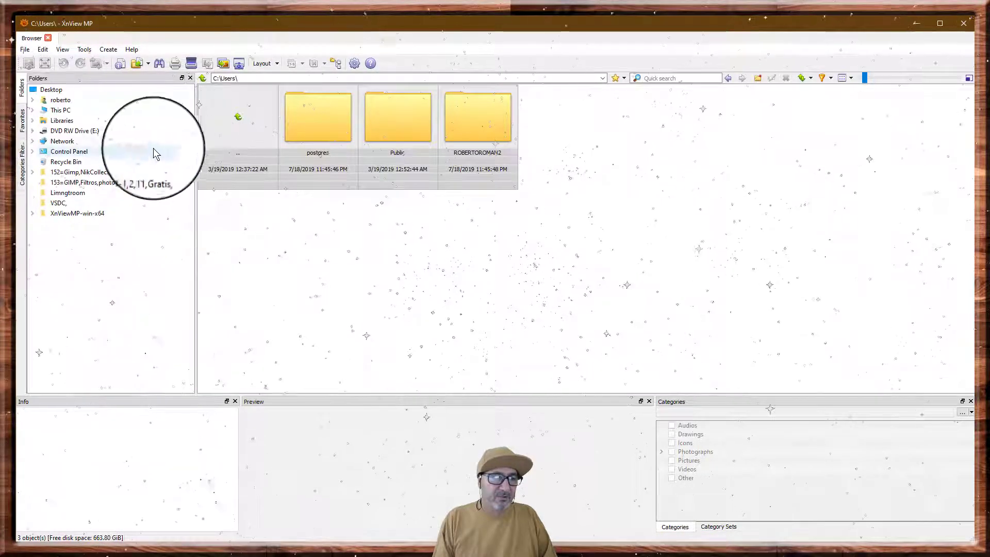
click(31, 111)
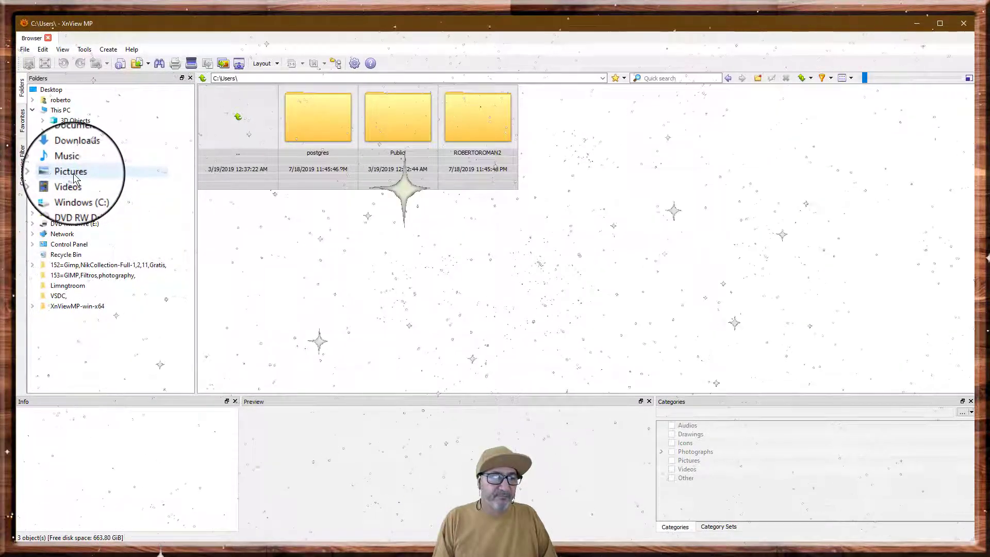
click(42, 173)
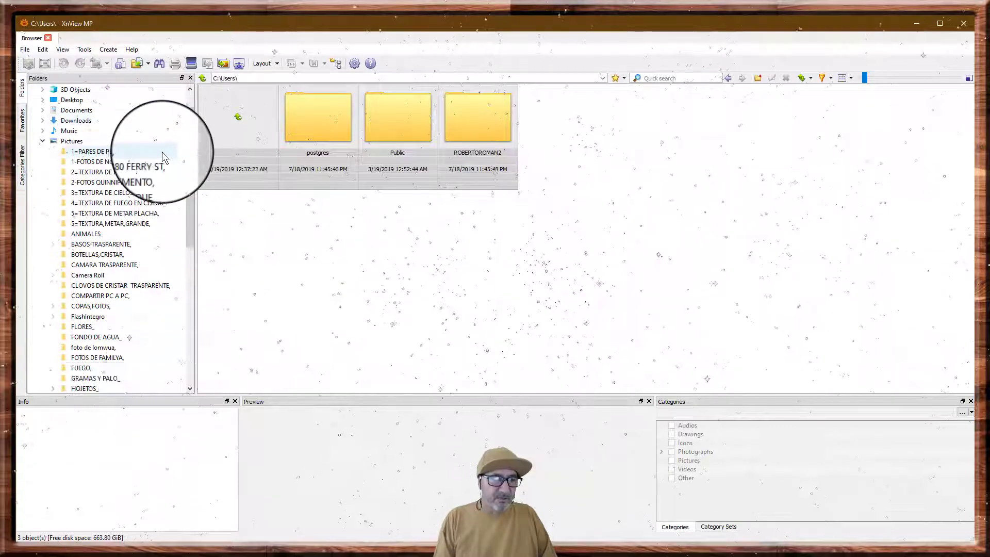
click(43, 50)
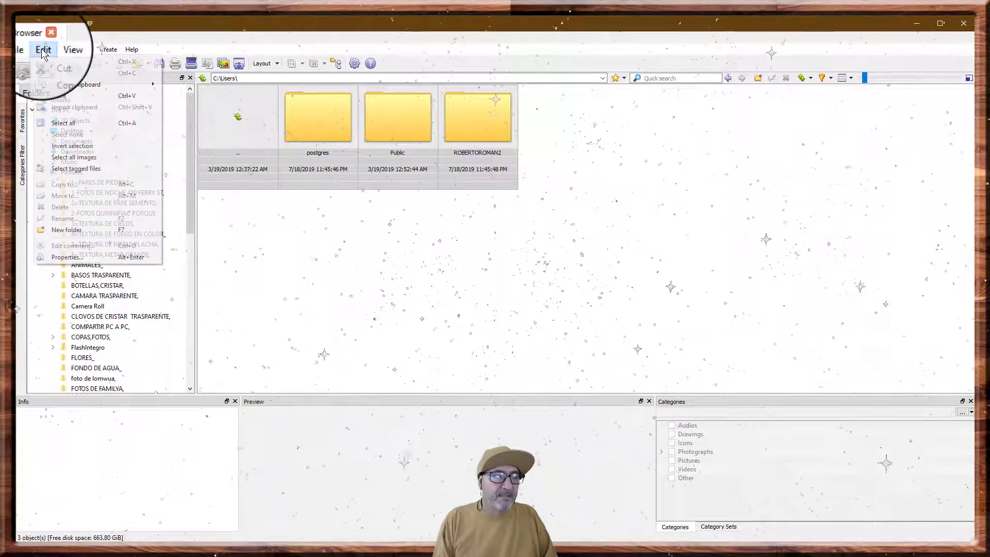
click(66, 257)
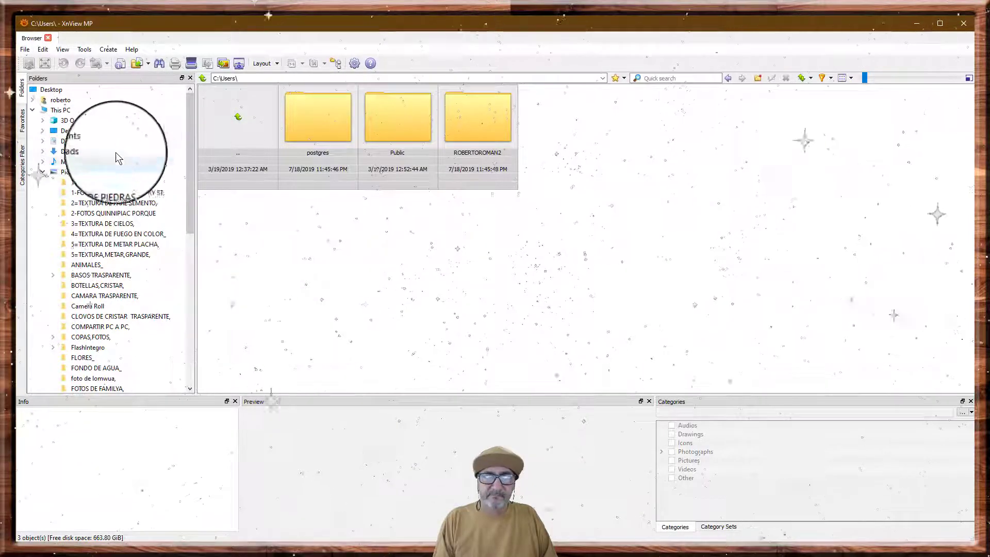
click(44, 50)
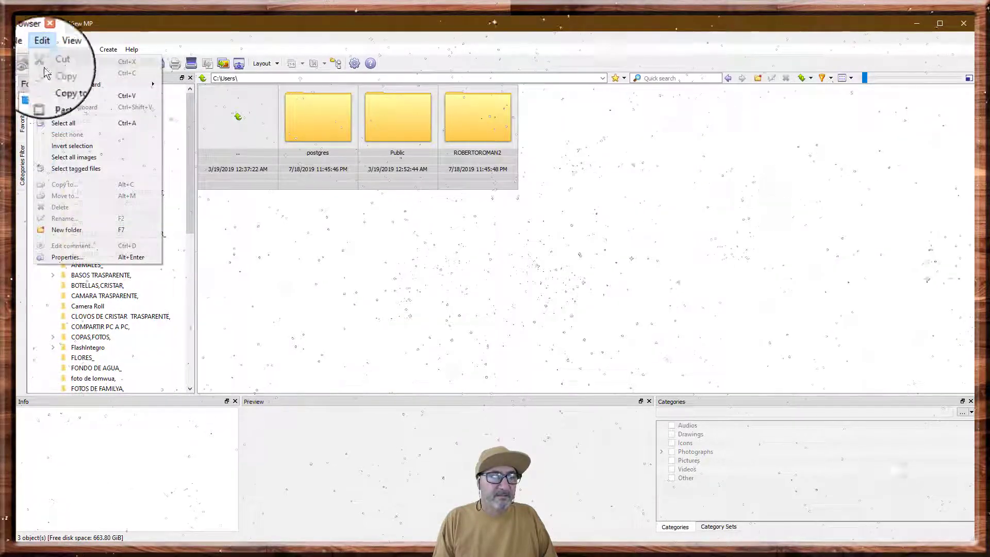
click(67, 257)
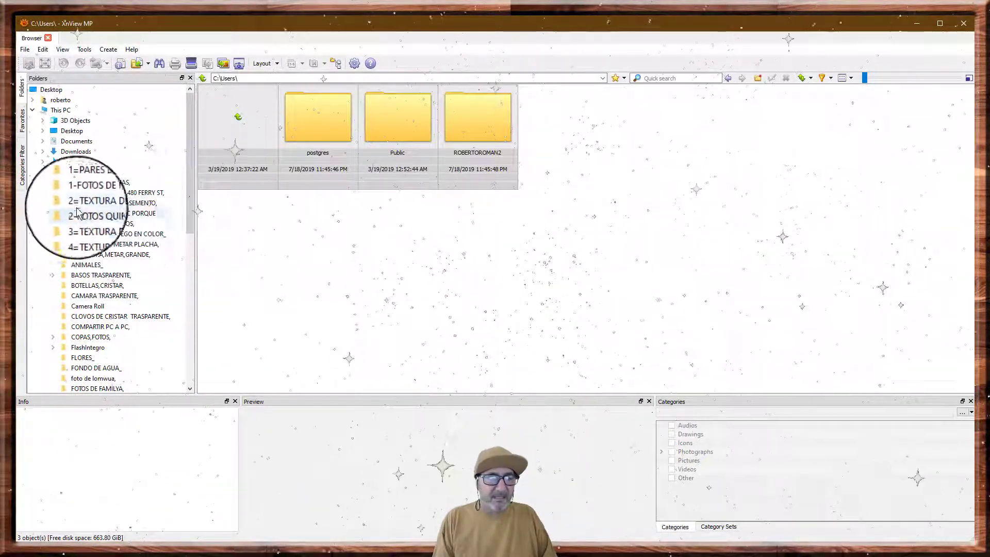
Select the first photo, IMG_20190820_123611.jpg, in the 2-FOTOS QUINNIPIAC PORQUE folder and view the formats it can be converted into.
click(89, 214)
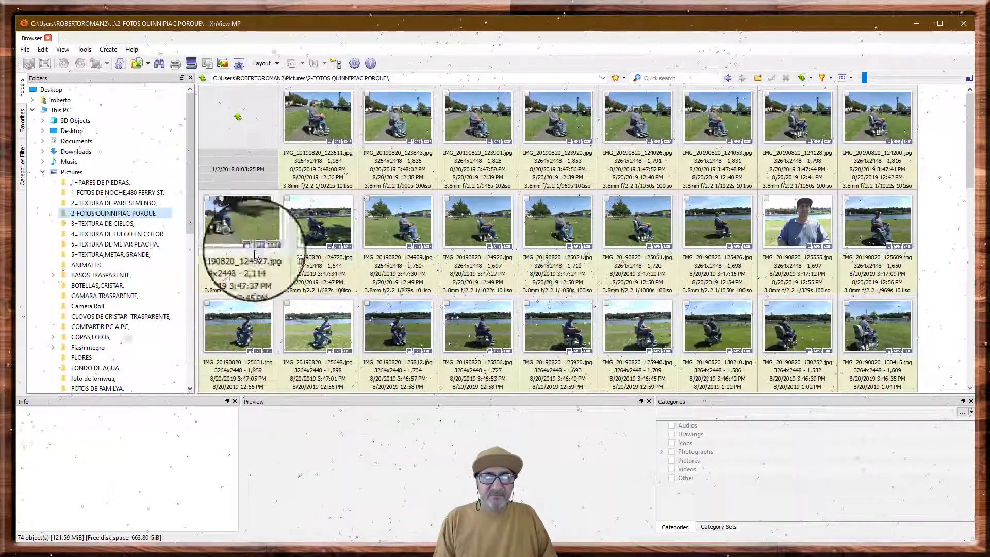
click(310, 113)
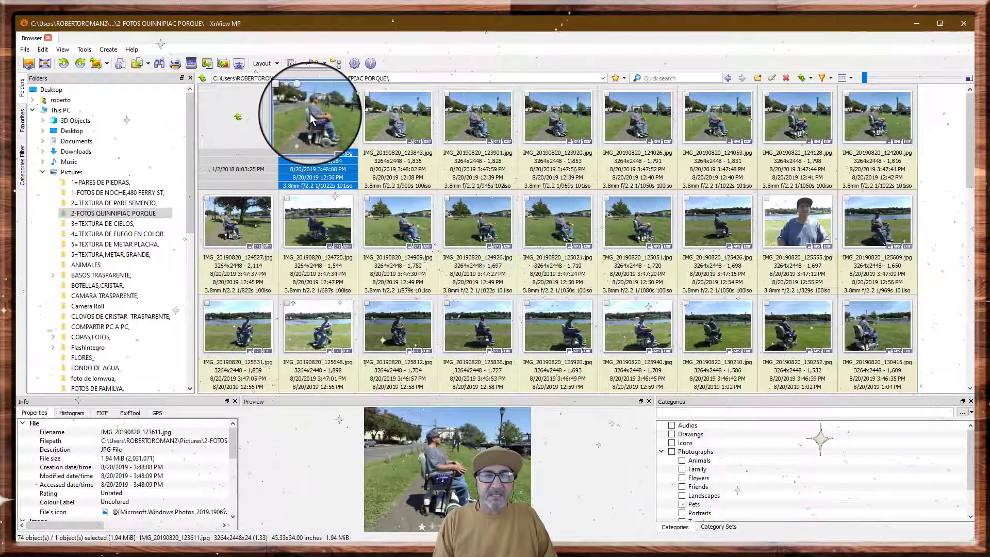
right_click(310, 114)
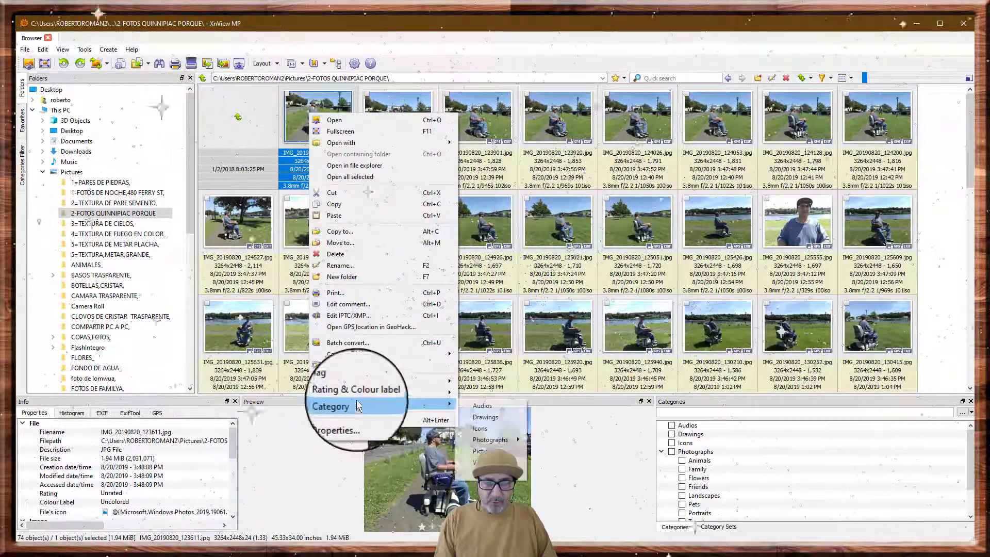
mouse_move(376, 357)
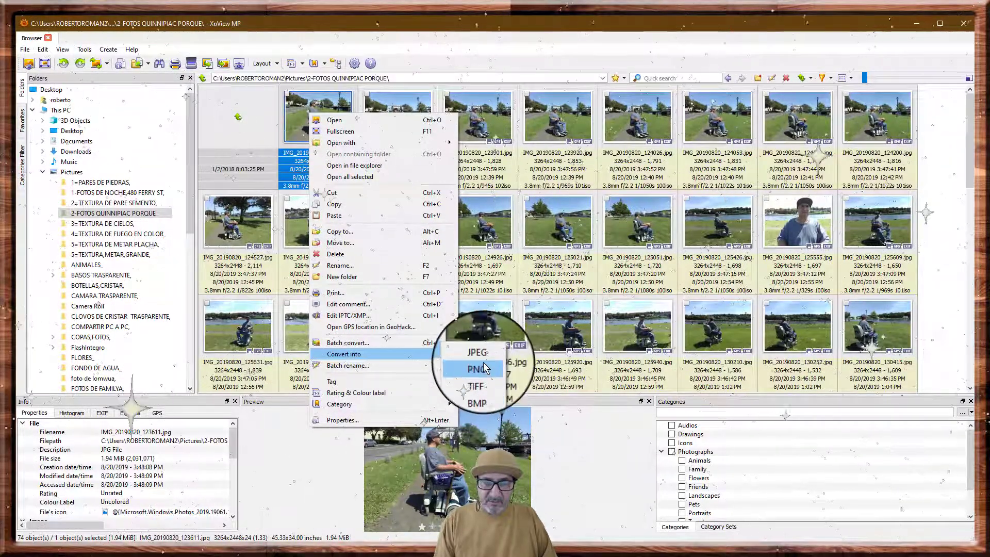
click(313, 104)
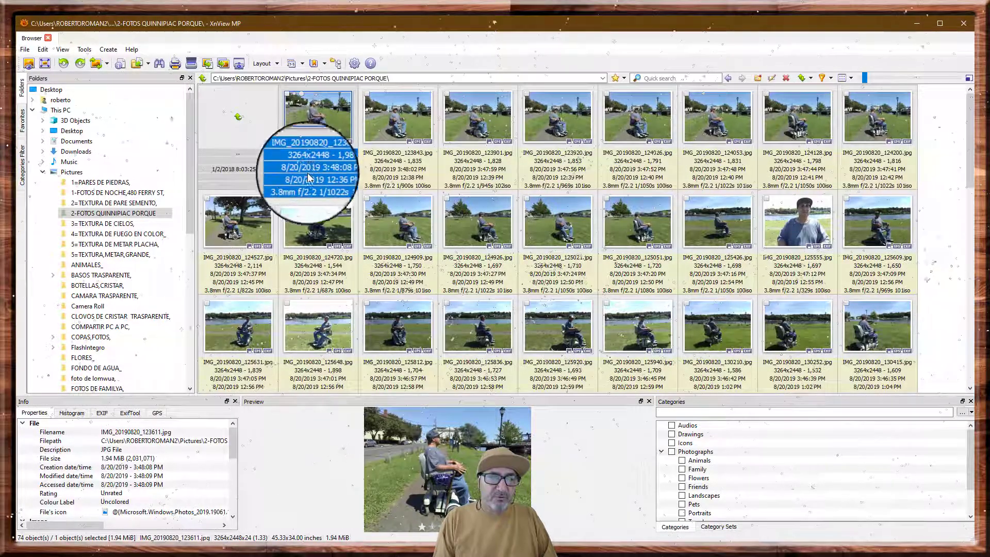